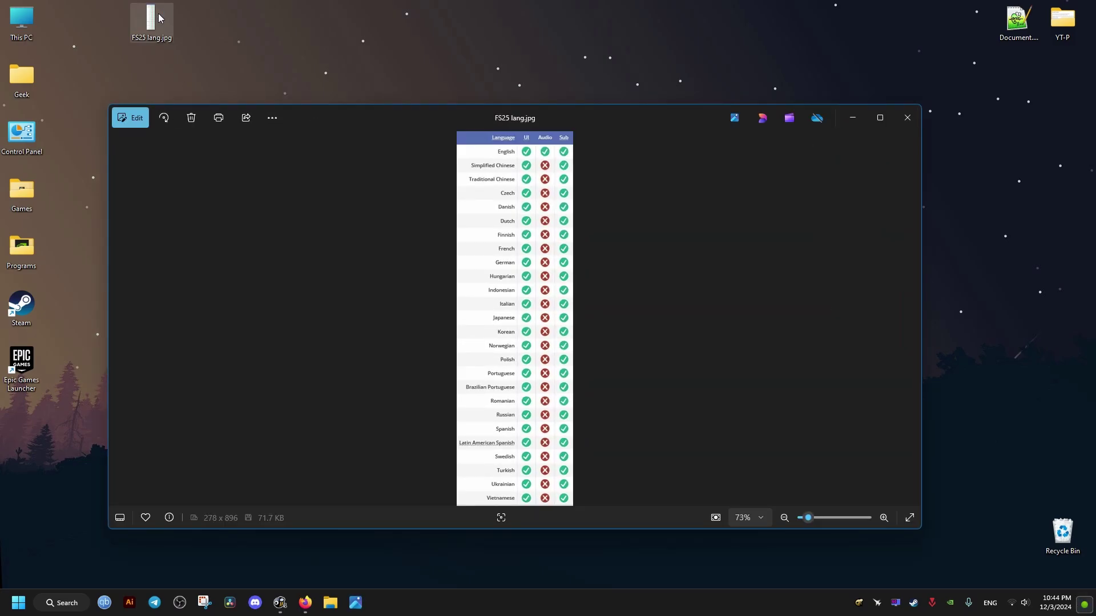
Step: Enlarge the language table image, scroll through its rows to Vietnamese, then close it
double_click(646, 118)
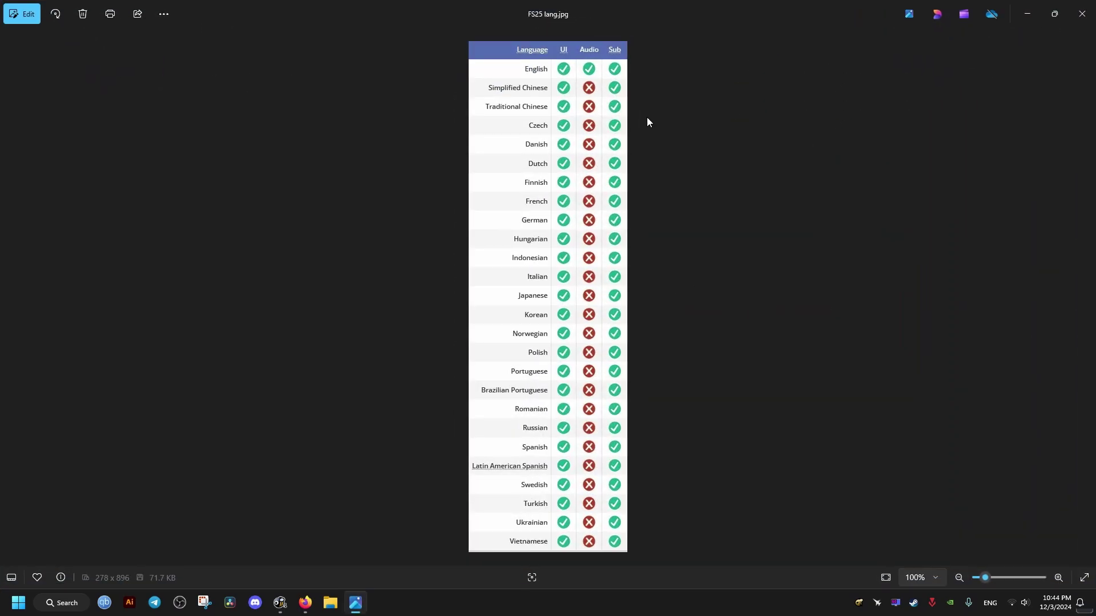
scroll(582, 279, up, 3)
scroll(608, 248, up, 1)
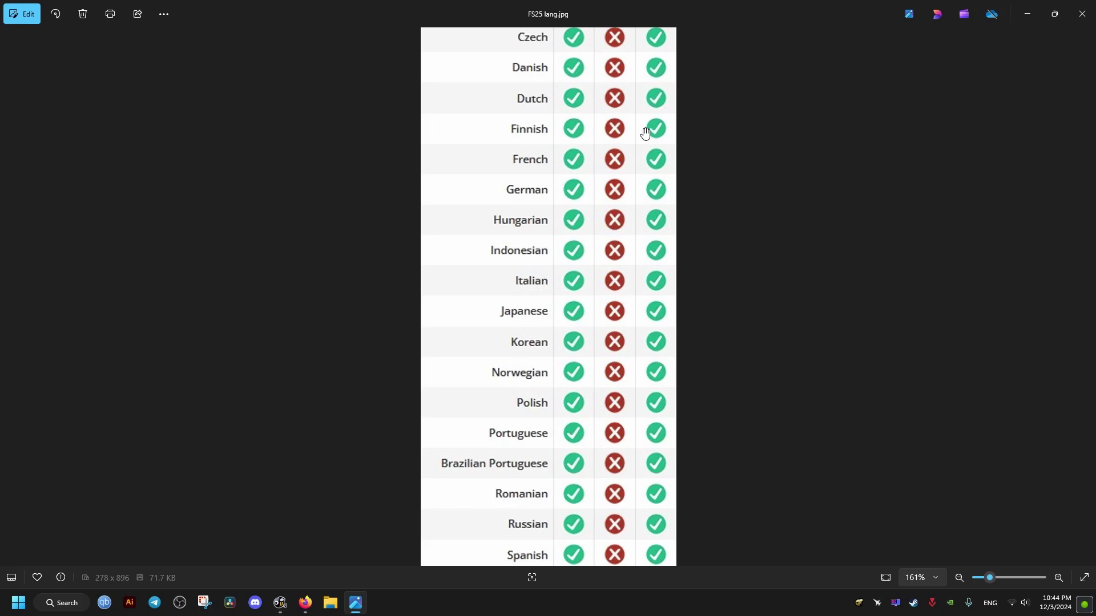
drag(614, 129, 634, 265)
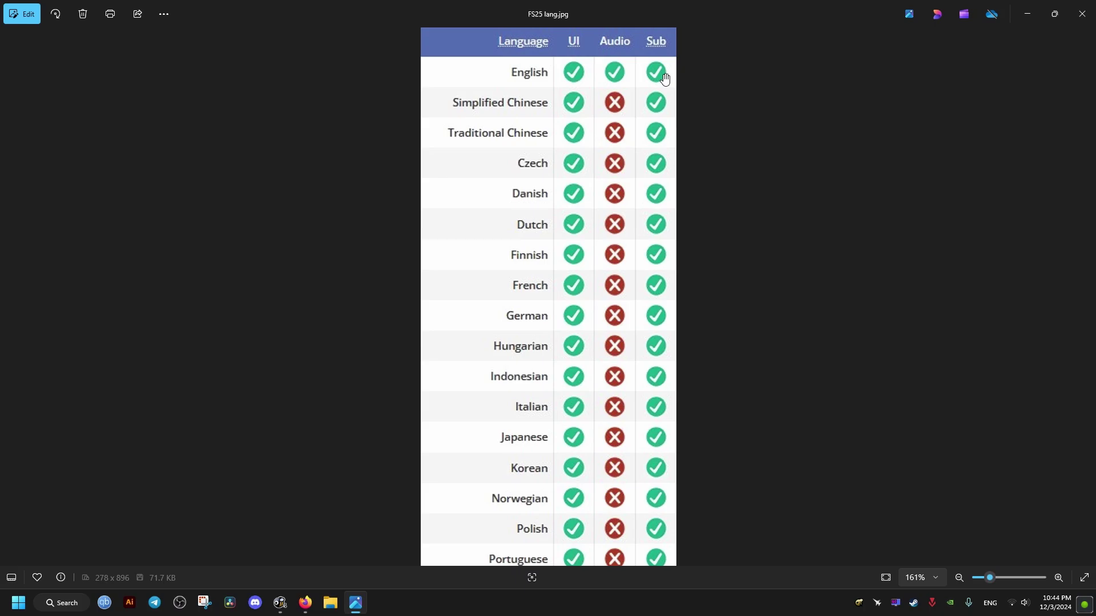
scroll(417, 415, down, 1)
drag(417, 415, 397, 232)
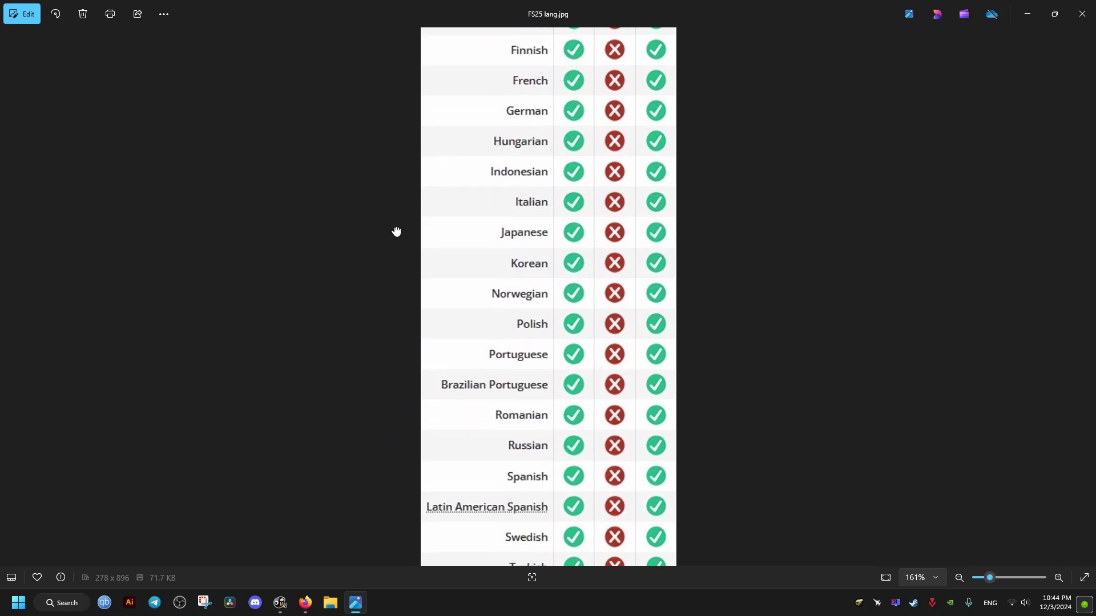
scroll(362, 445, down, 3)
scroll(374, 468, down, 1)
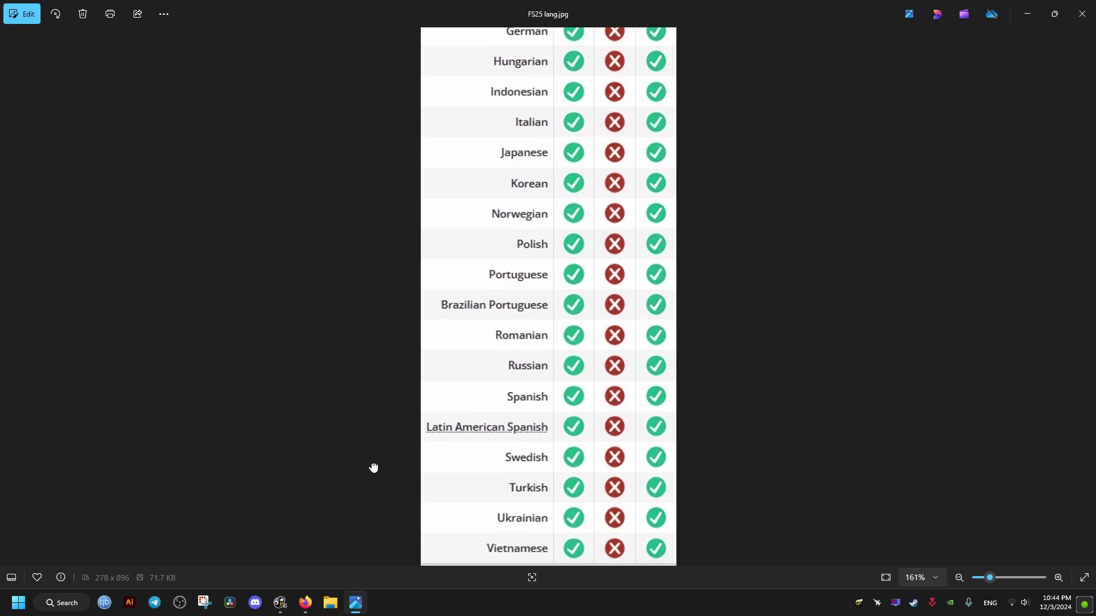
scroll(355, 333, down, 3)
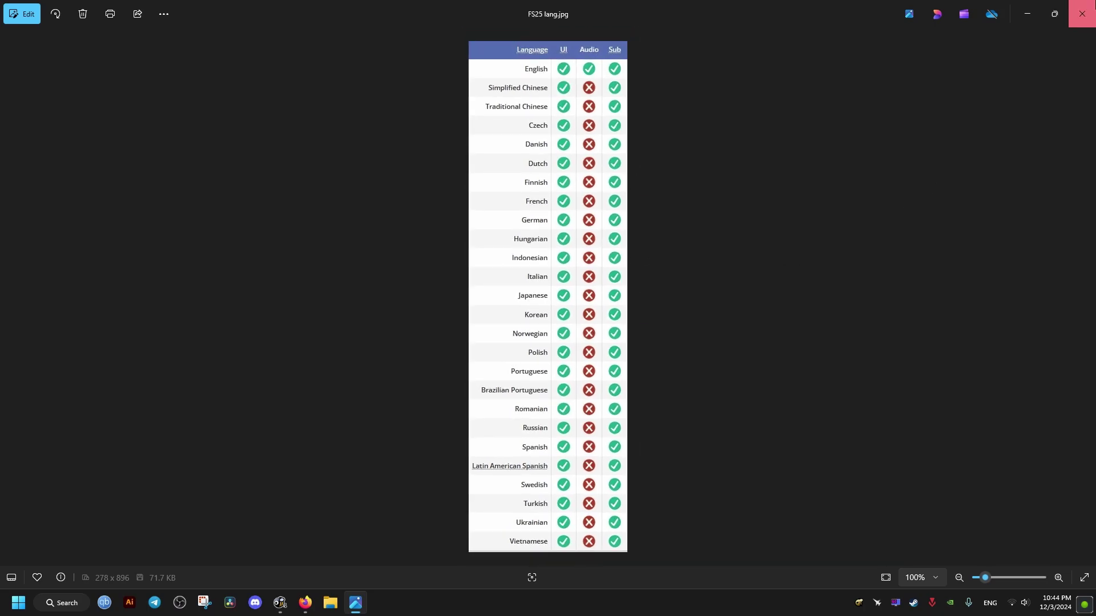
click(1081, 14)
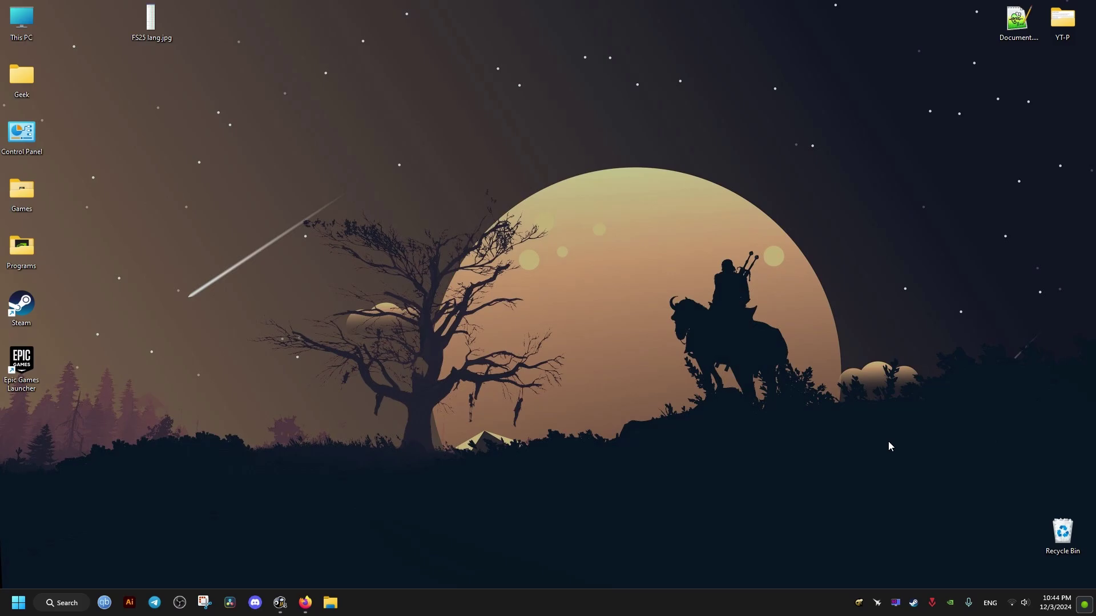
Step: Check the Language list in Half-Life's Steam properties, then close the properties
click(913, 603)
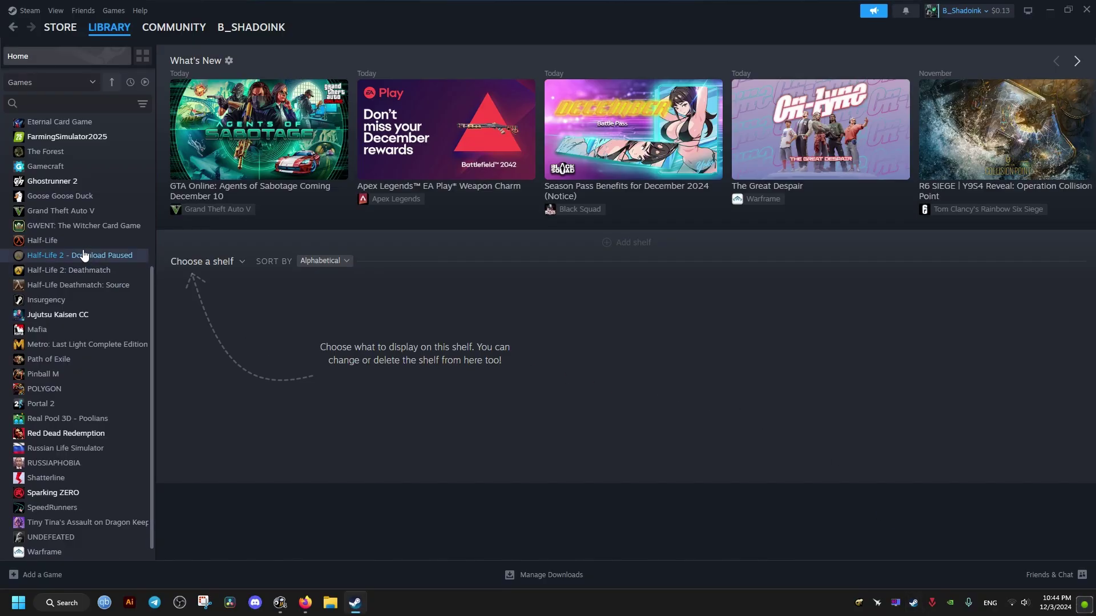
click(75, 241)
right_click(76, 242)
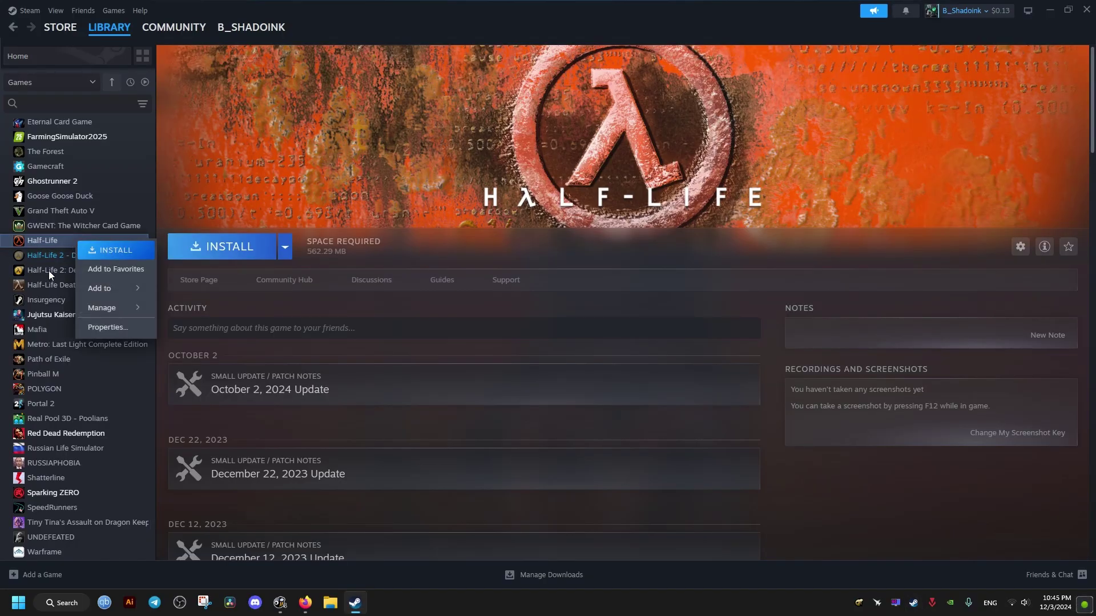
click(118, 327)
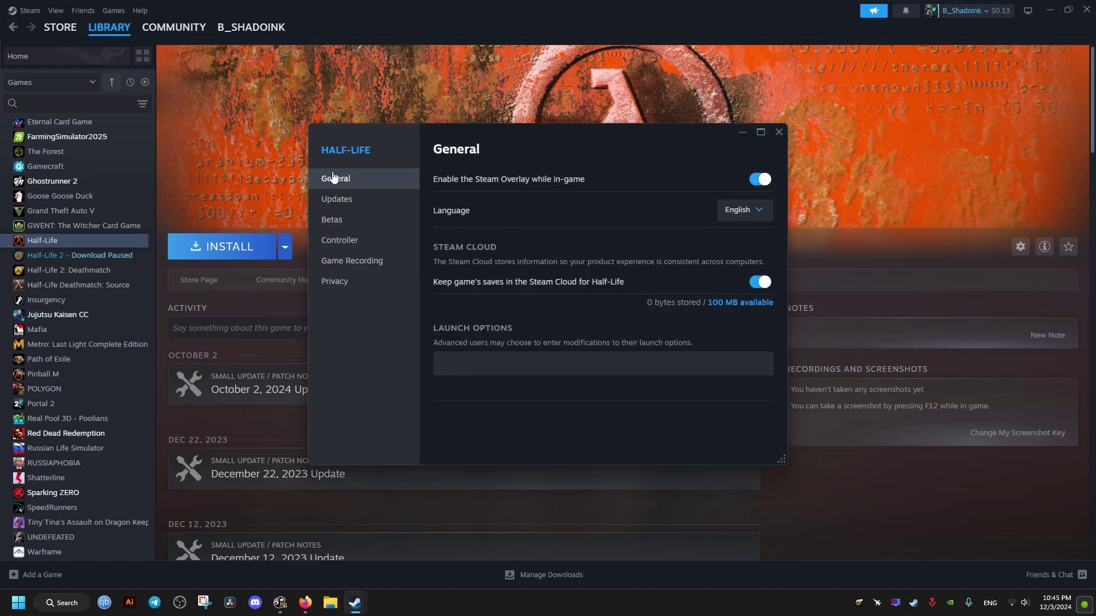
click(745, 211)
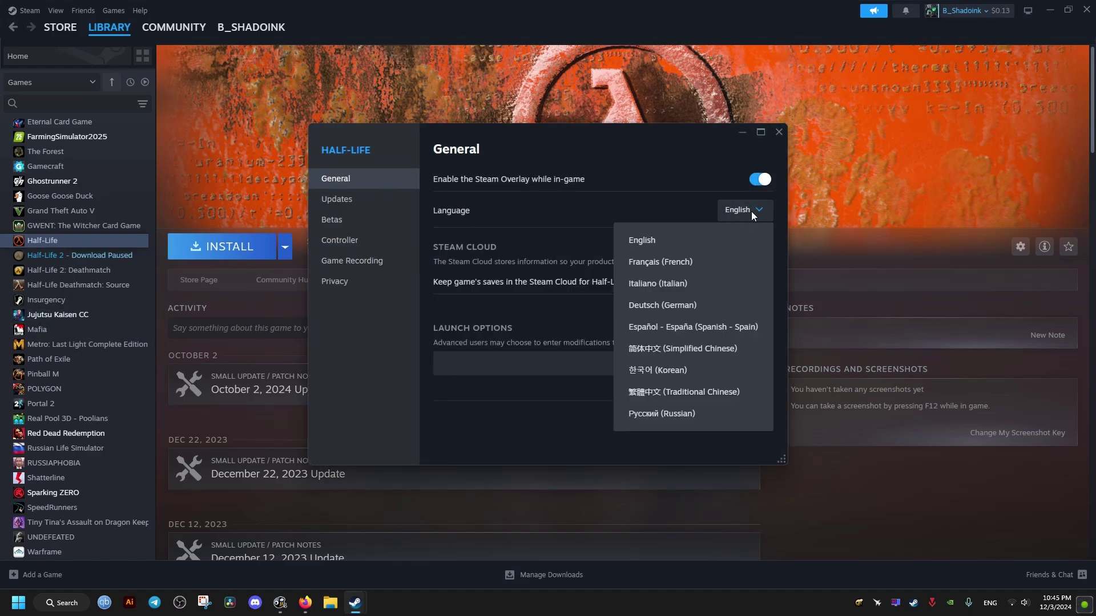
click(781, 134)
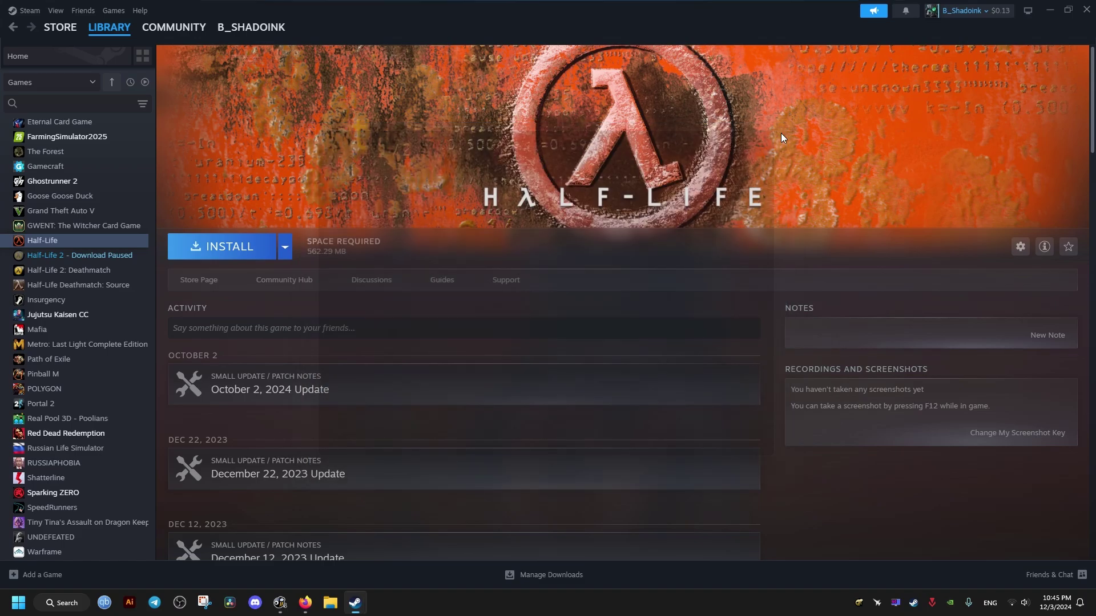
Step: Browse to D:\Games\Farming Simulator 25\x64\steam_settings and bring up language.txt's context menu
click(1087, 16)
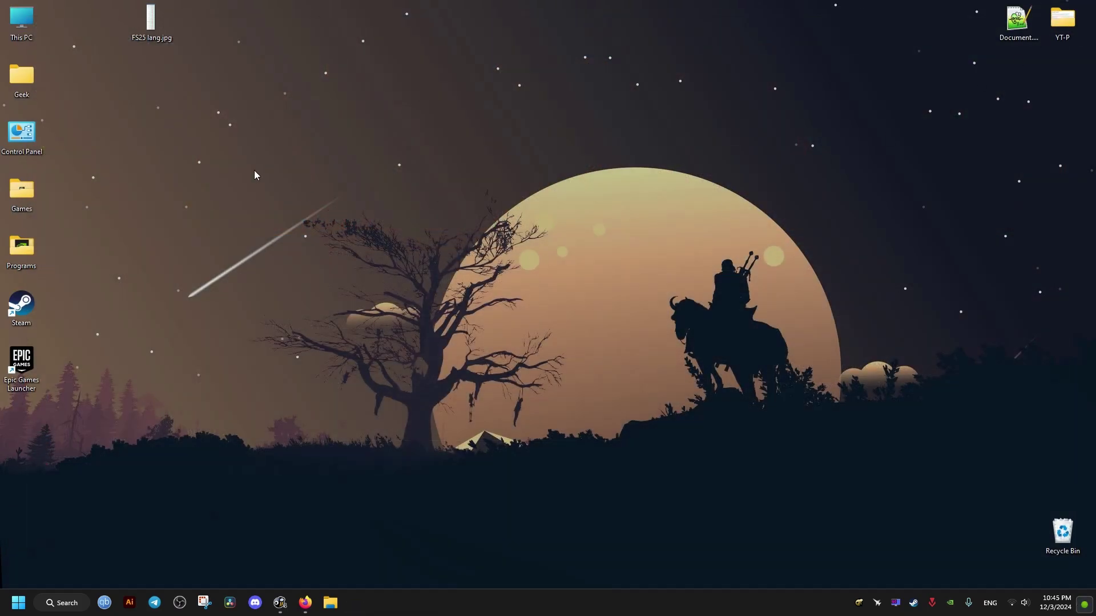
double_click(18, 20)
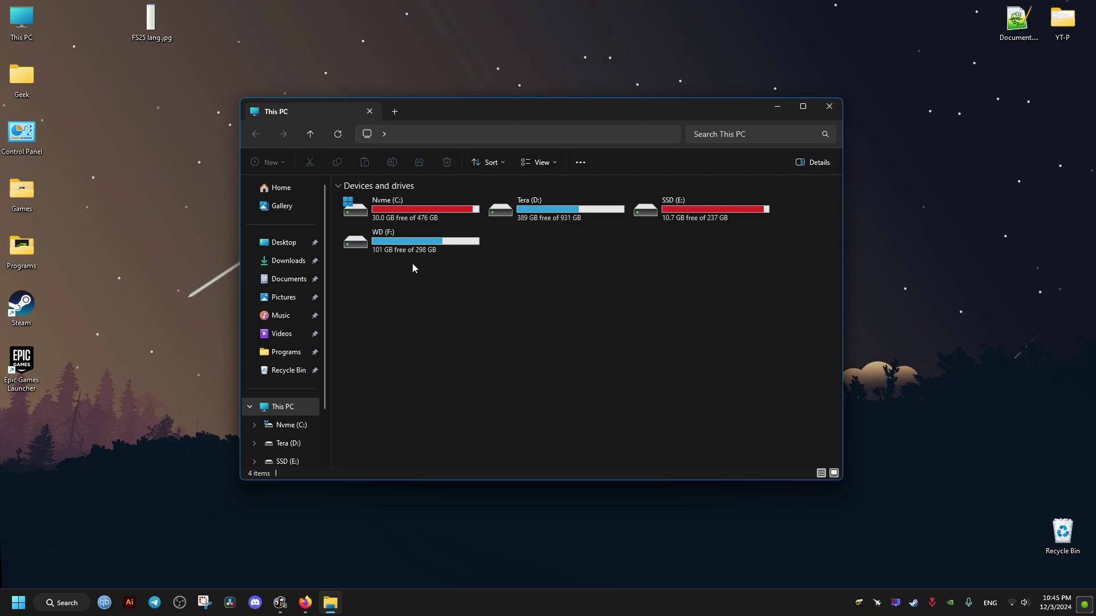
double_click(527, 210)
double_click(535, 233)
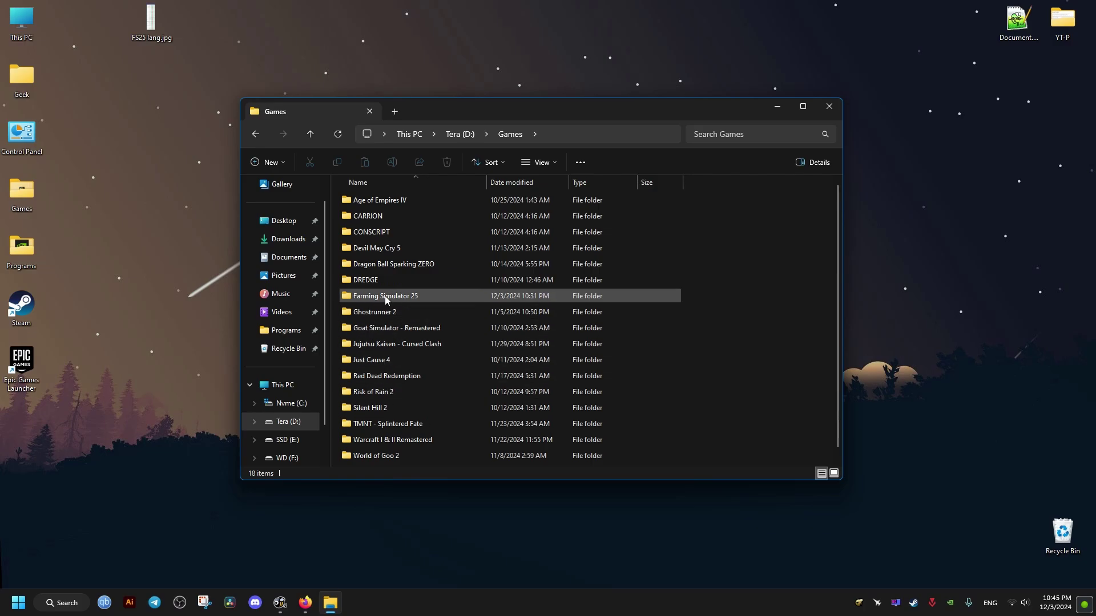
double_click(361, 297)
double_click(392, 298)
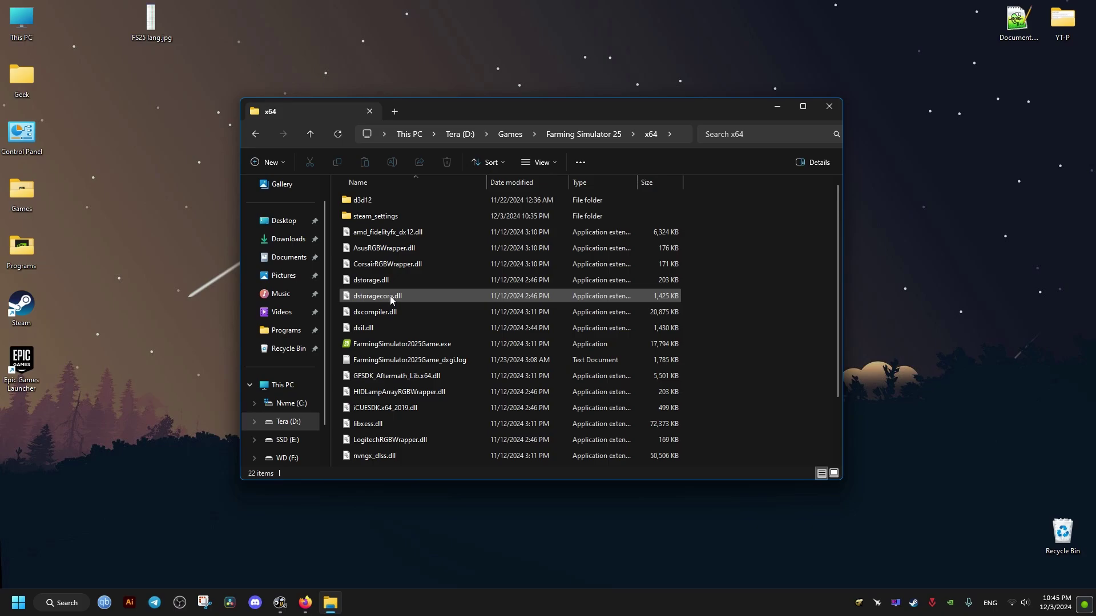
double_click(391, 217)
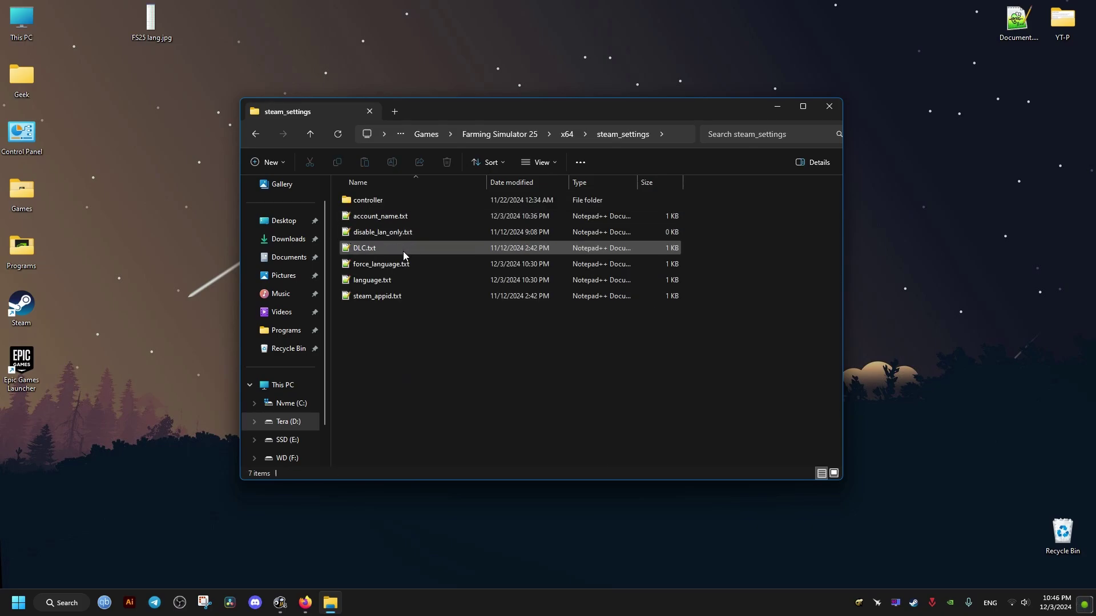
right_click(360, 279)
Step: Replace 'english' with 'spanish' in language.txt using Notepad++, then save and close it
click(395, 314)
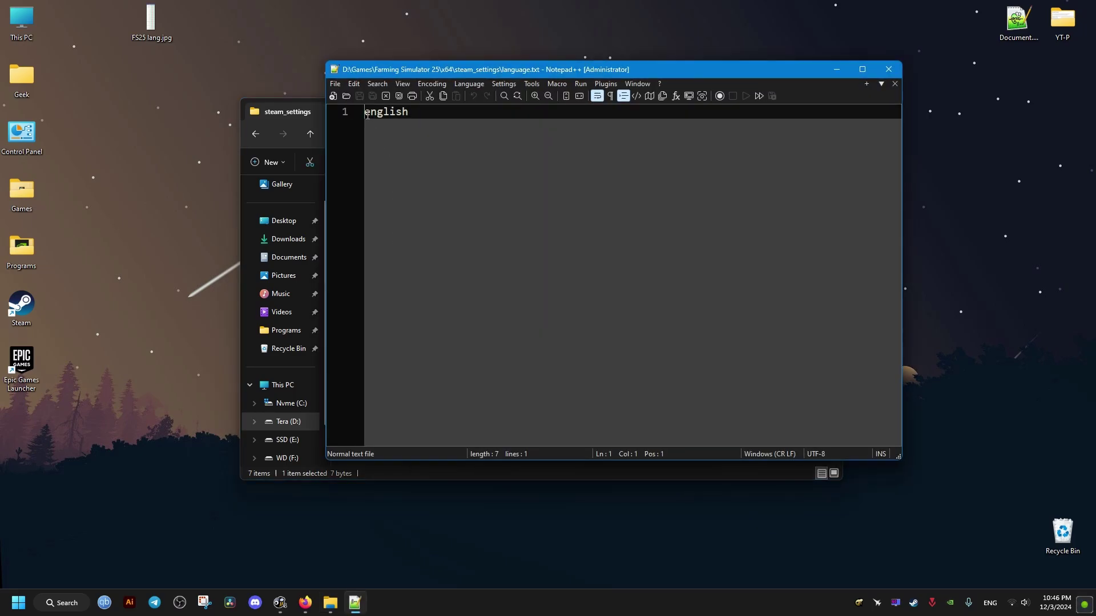
drag(367, 116, 414, 111)
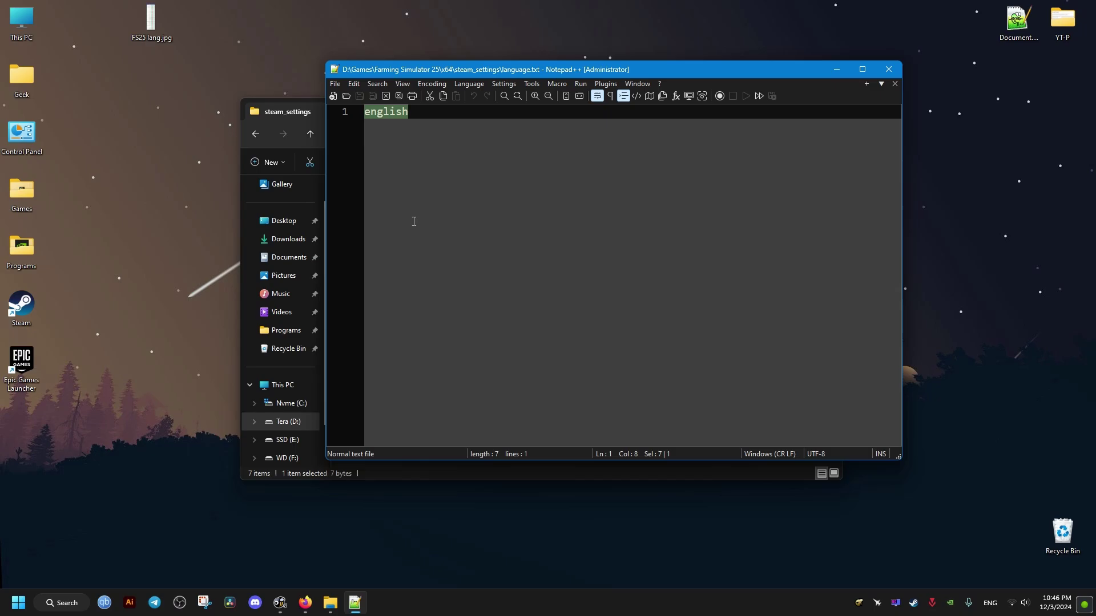
text(spa)
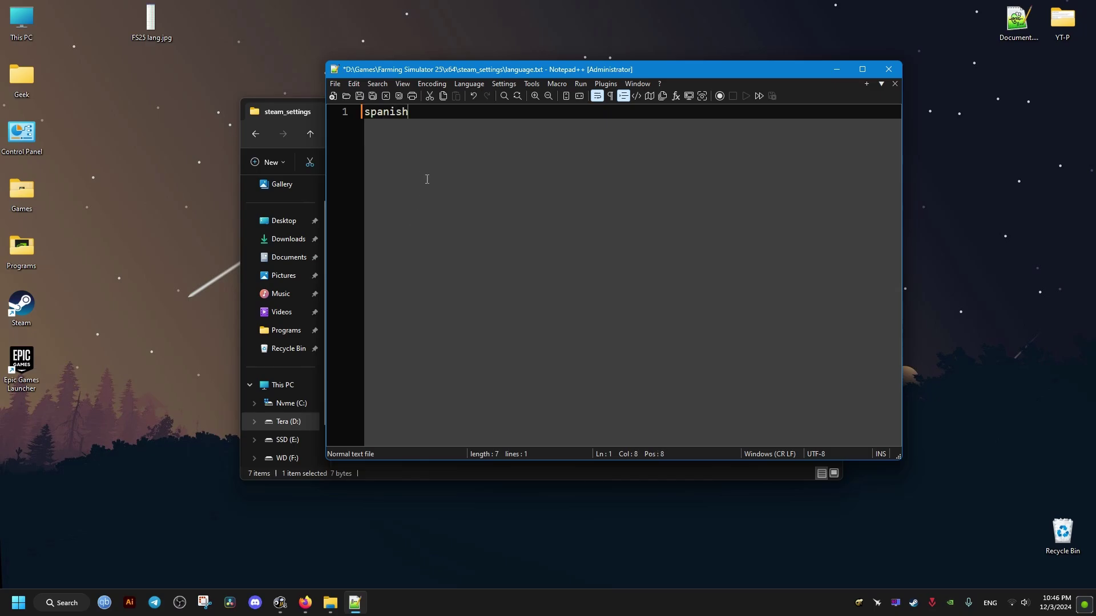
click(360, 96)
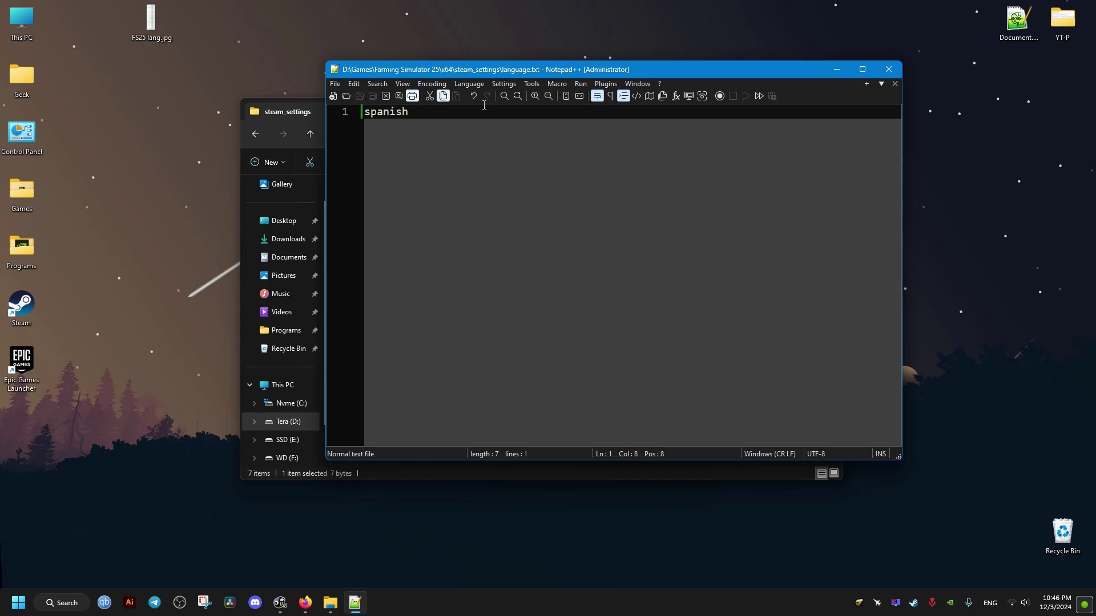
click(887, 69)
Step: Change force_language.txt to 'spanish' in Notepad++, then save and close it
right_click(383, 272)
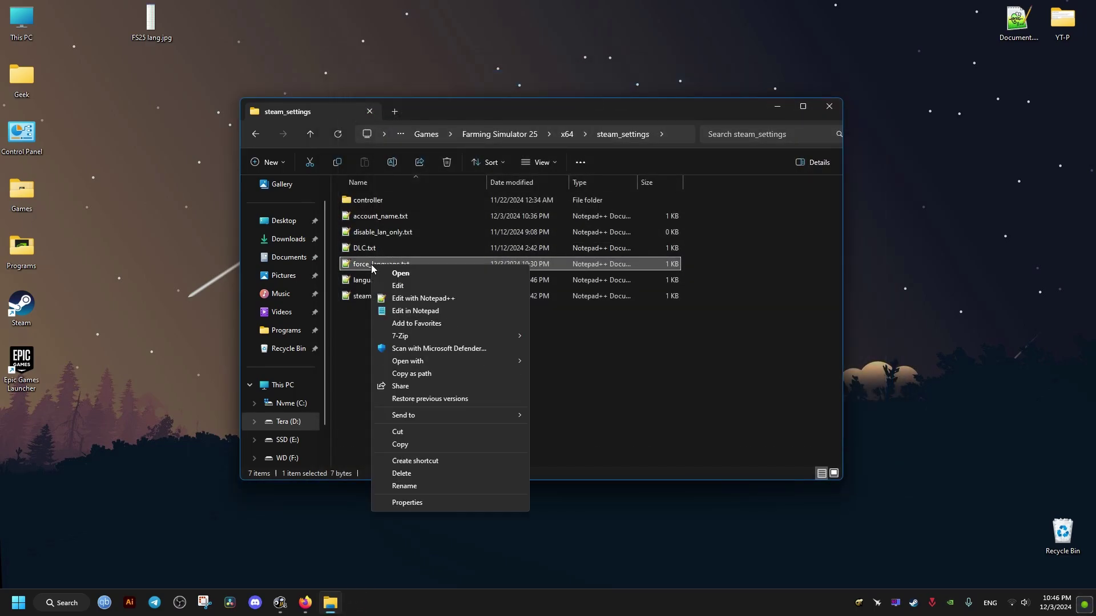
click(384, 297)
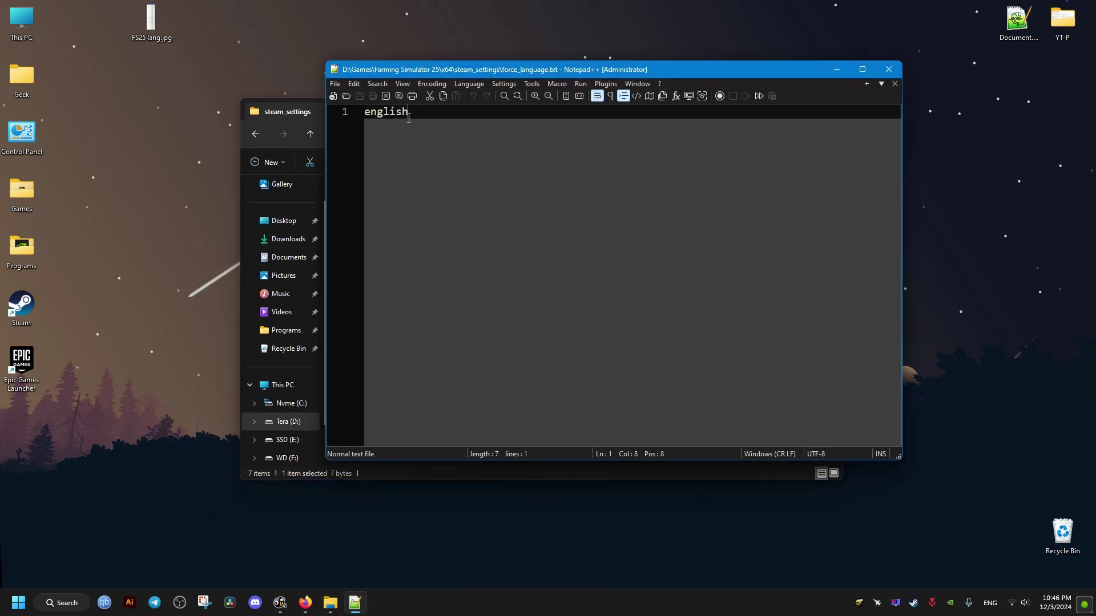
key(shift+Left)
key(shift+Left)
key(shift+Left)
key(shift+Left)
key(shift+Left)
text(s)
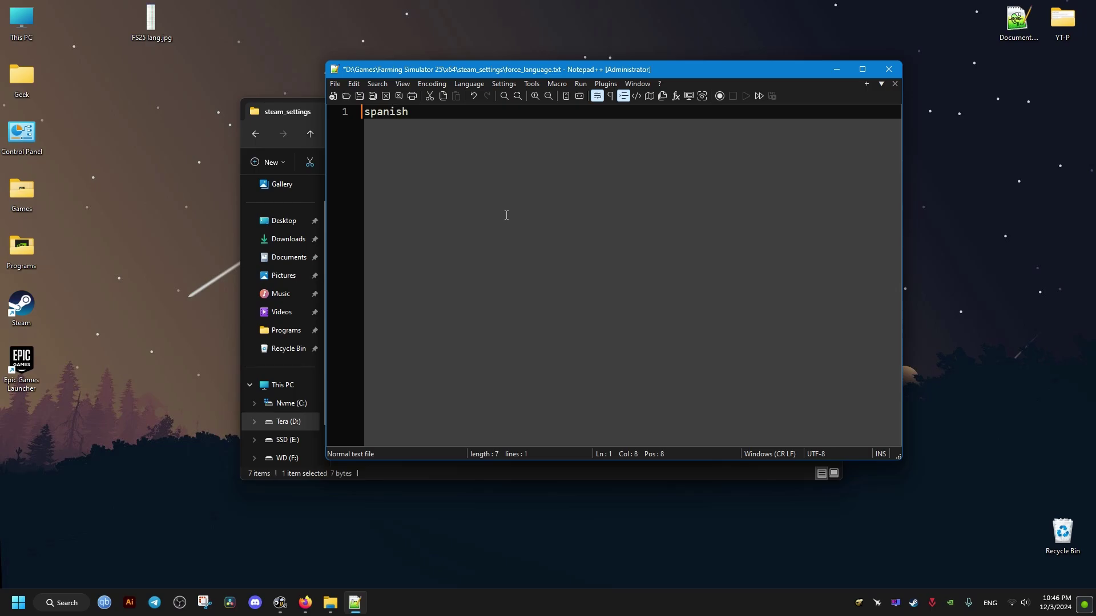
click(358, 96)
click(889, 69)
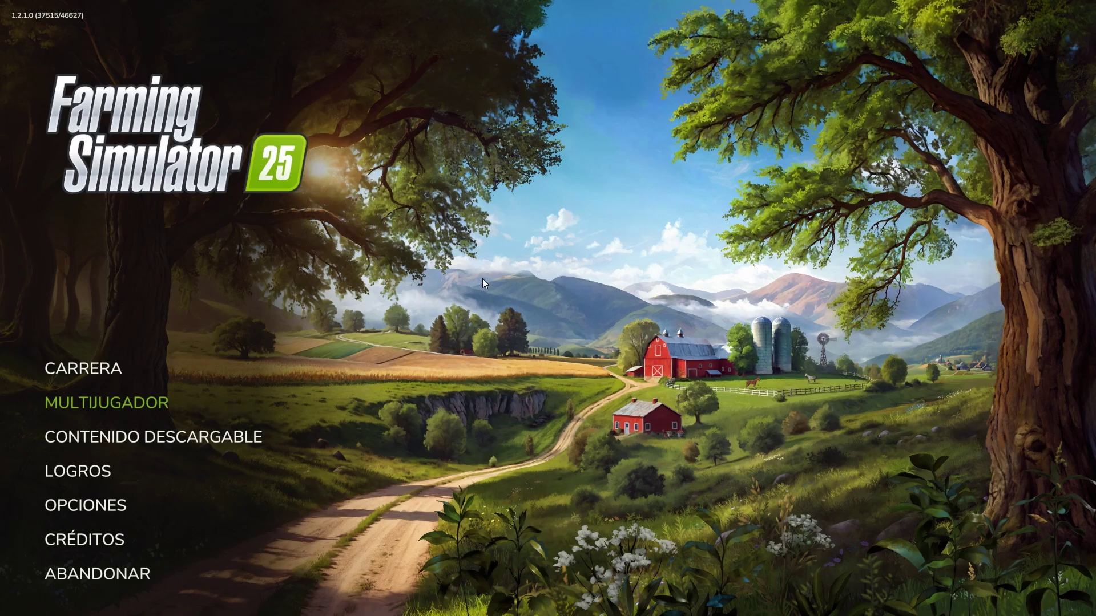
Step: View the Spanish OPCIONES settings screen, then return to the main menu with Esc
click(96, 506)
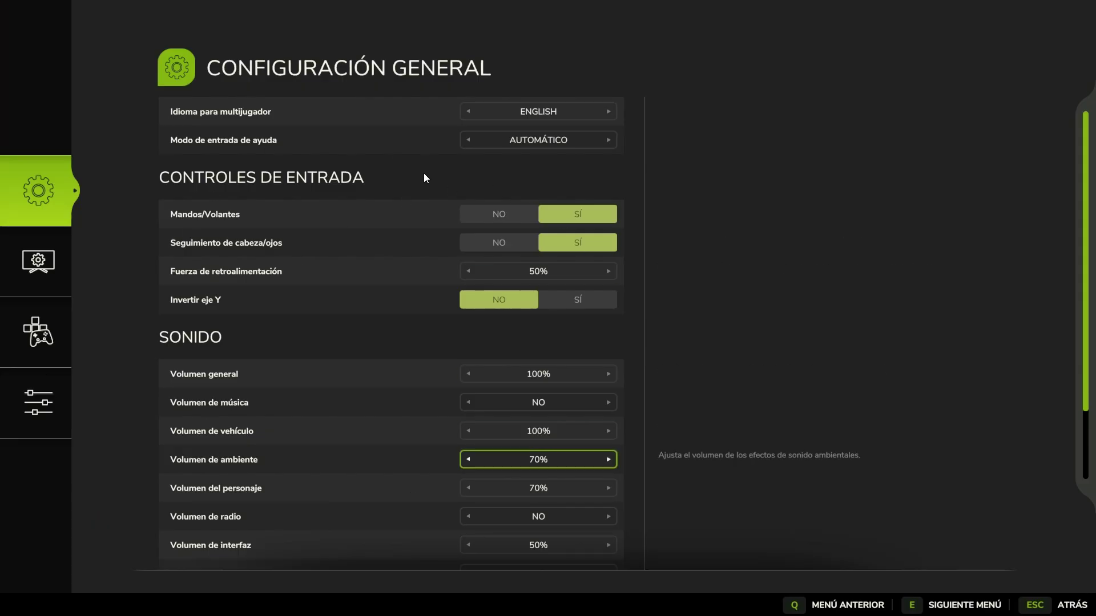
key(Escape)
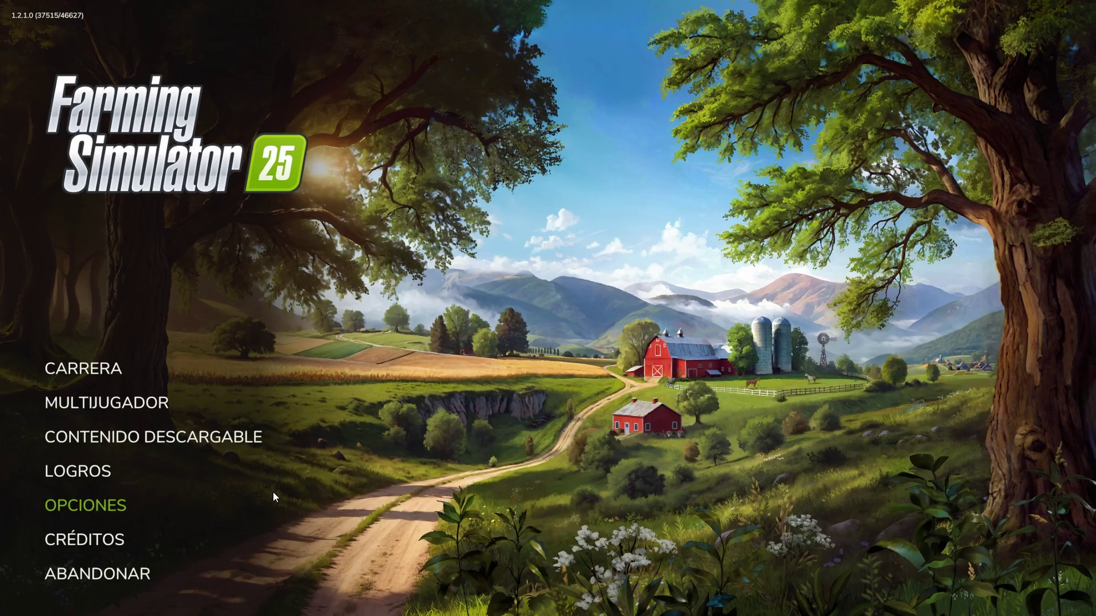